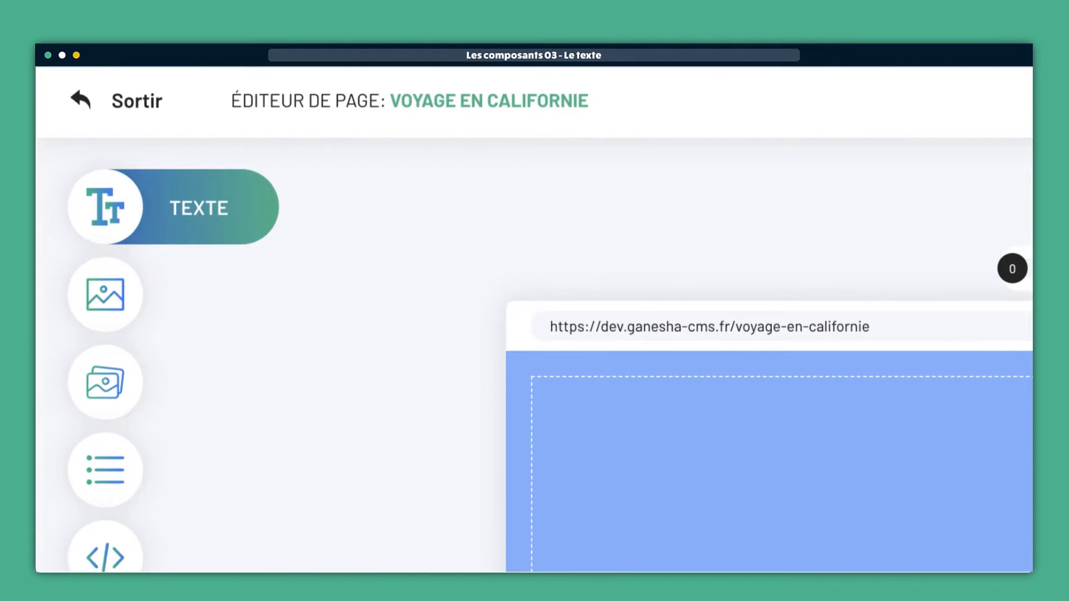
Step: Add a Texte component to the page and fill it with 100 words of placeholder text
{"action": "left_click", "coordinate": [65, 127]}
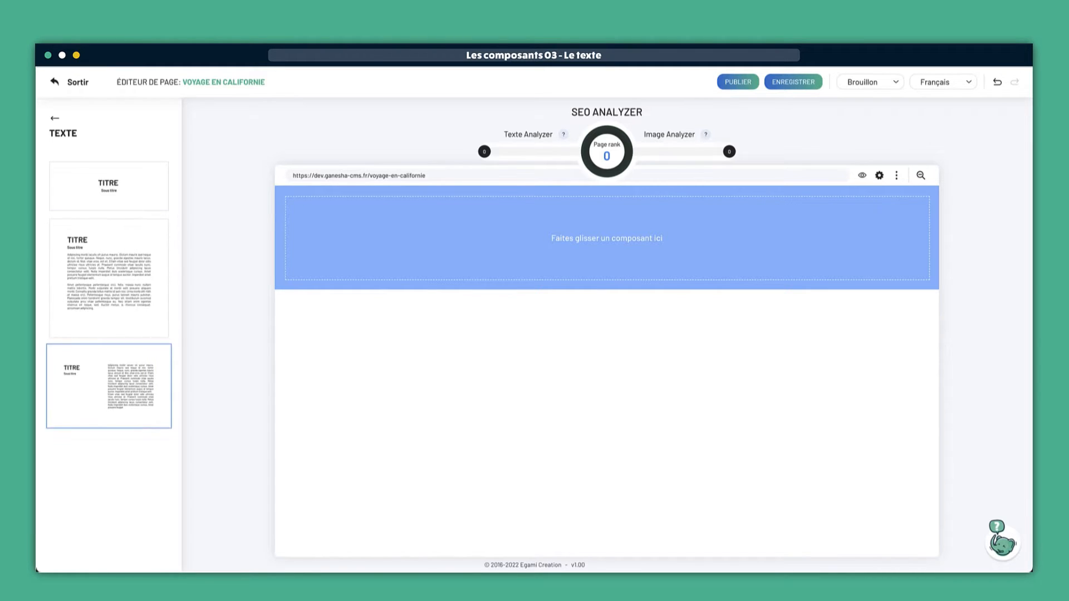
{"action": "left_click", "coordinate": [109, 278]}
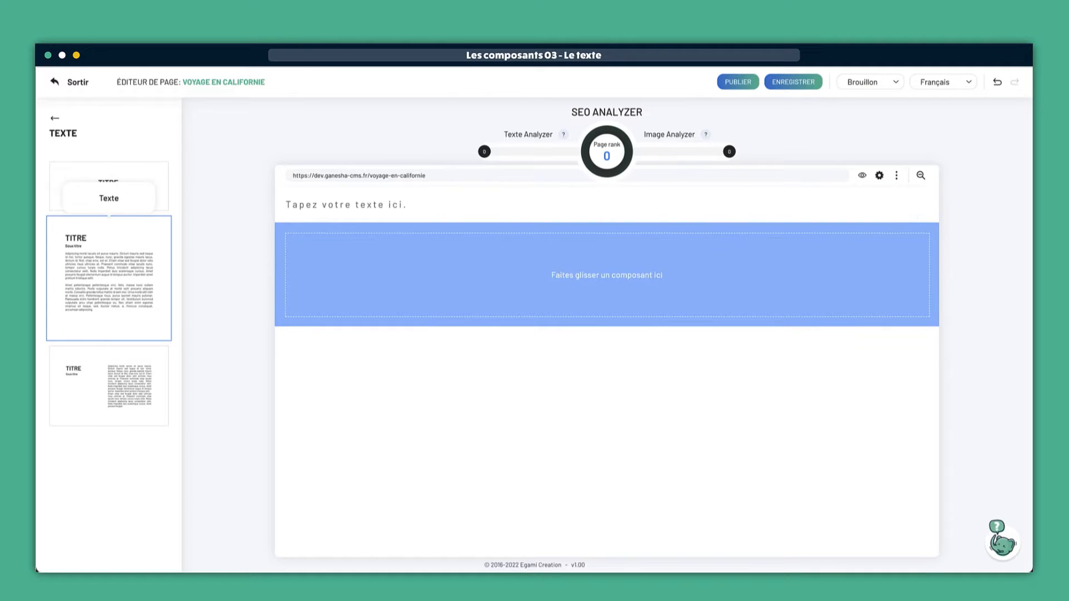
{"action": "mouse_move", "coordinate": [334, 205]}
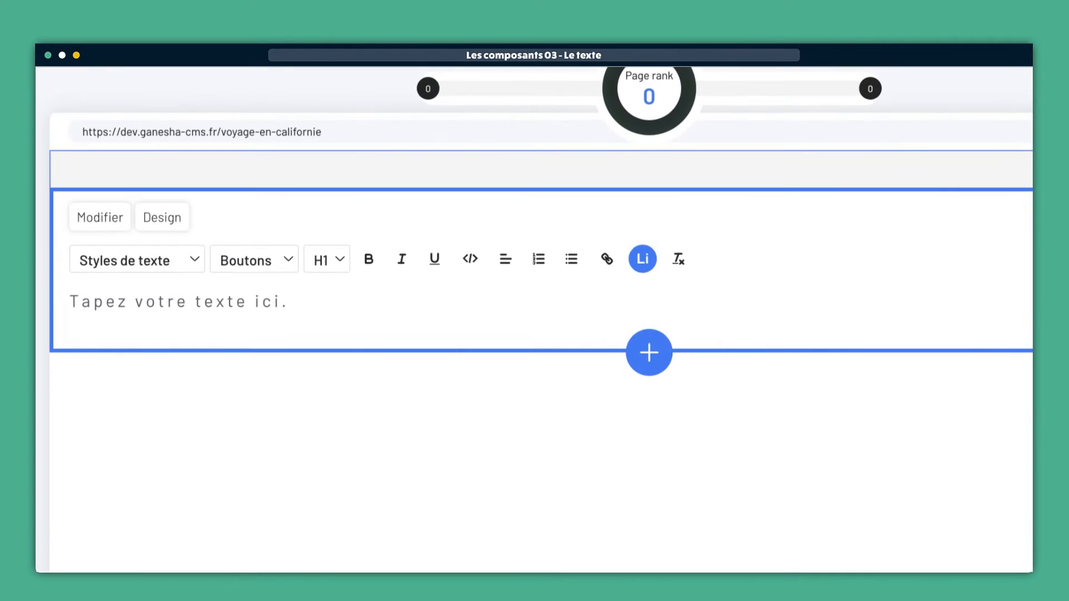
{"action": "left_click", "coordinate": [641, 259]}
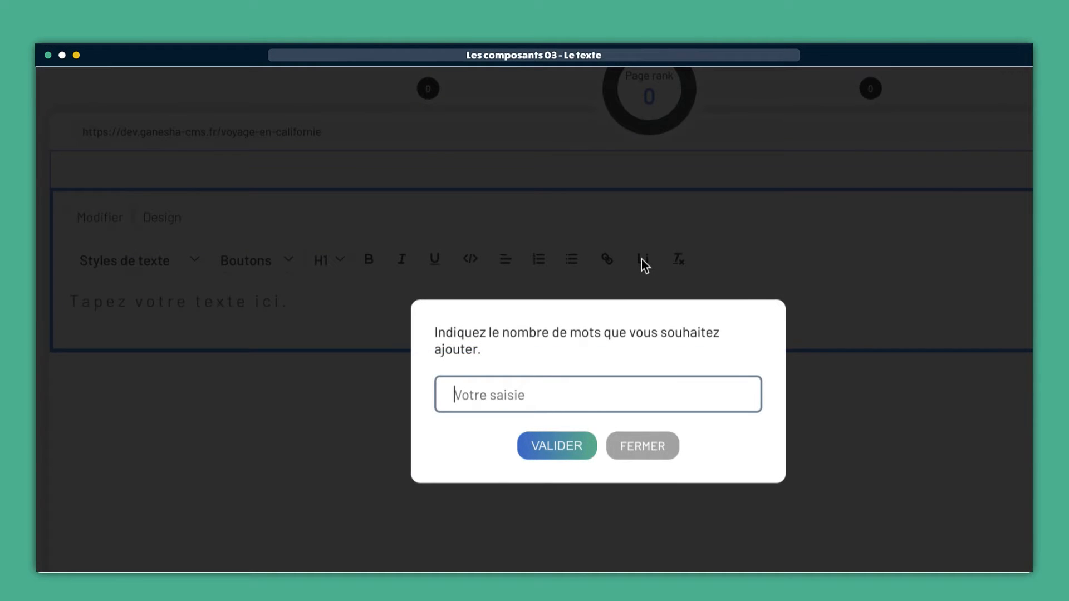
{"action": "type", "text": "100"}
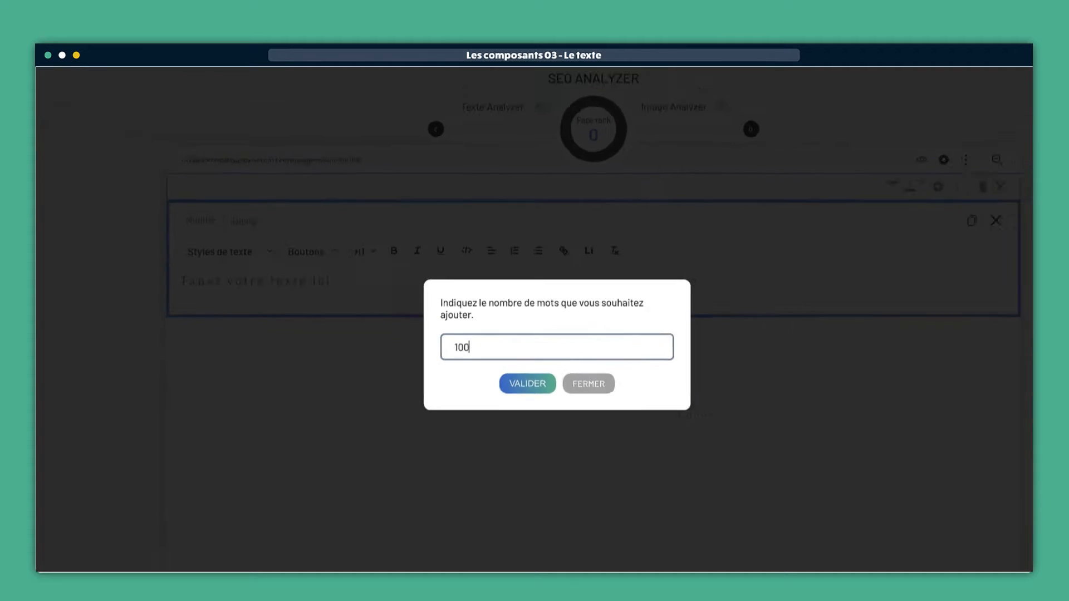
{"action": "key", "text": "Return"}
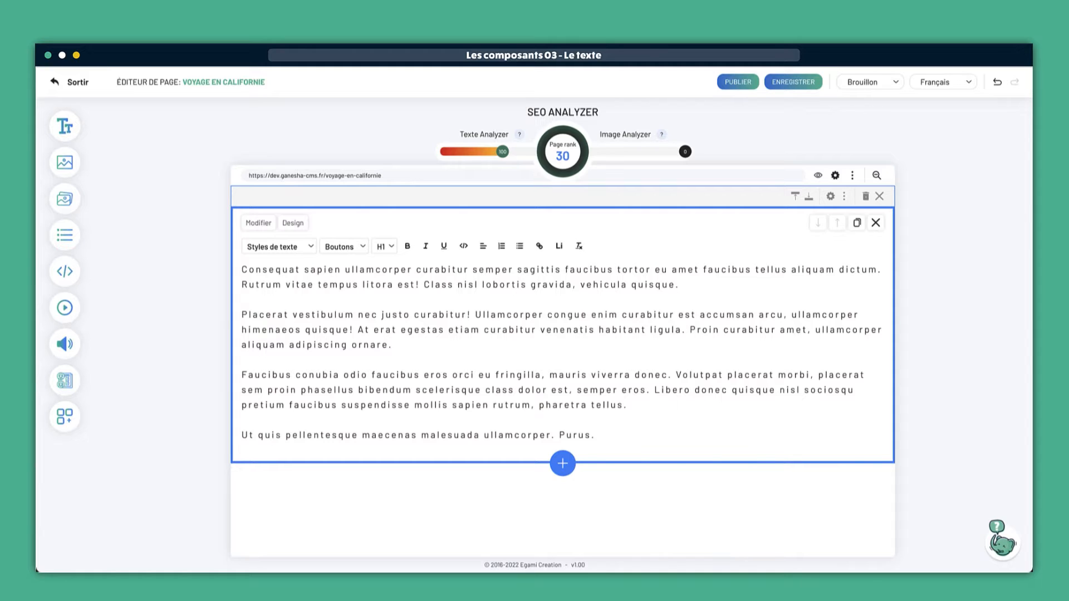
Step: Try bold, italic and underline on the opening words "Consequat sapien ullamcorper curabitur", and remove the underline and italic again
{"action": "left_click_drag", "start_coordinate": [471, 270], "coordinate": [241, 269]}
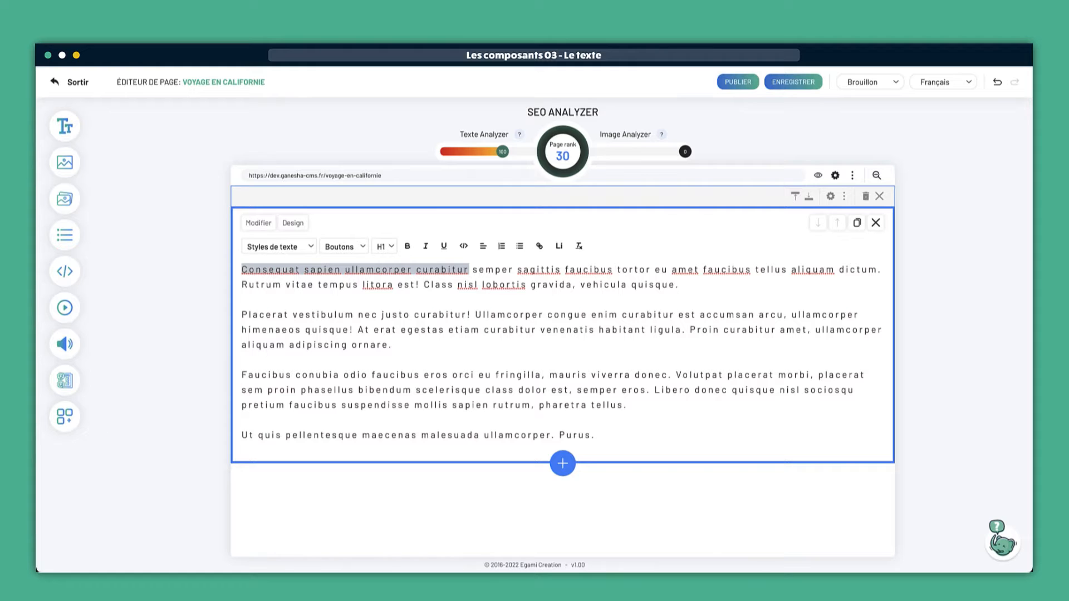
{"action": "key", "text": "ctrl+b"}
{"action": "key", "text": "ctrl+i"}
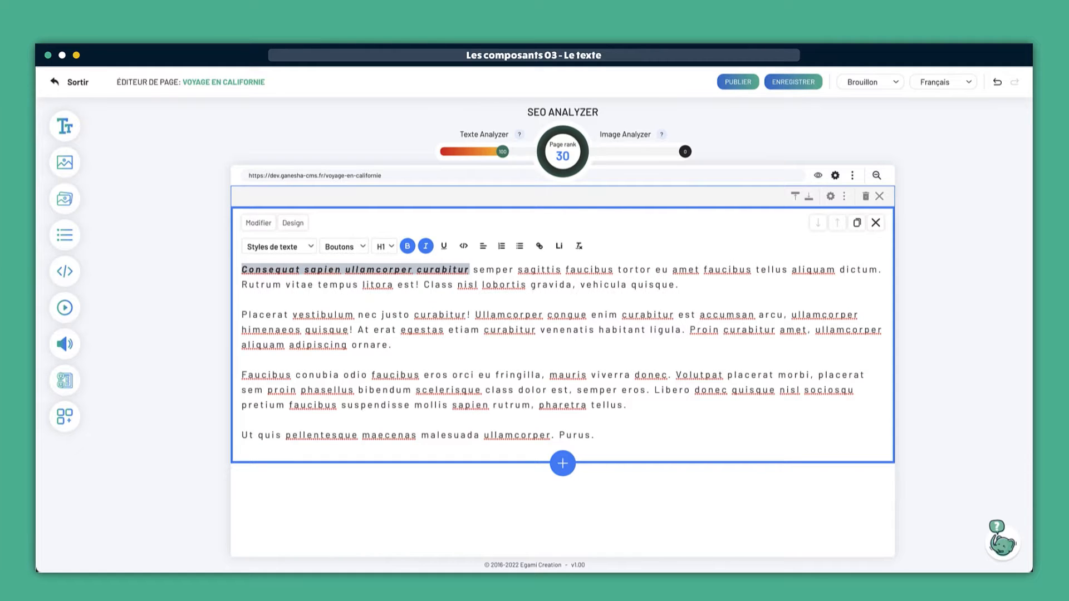
{"action": "key", "text": "ctrl+u"}
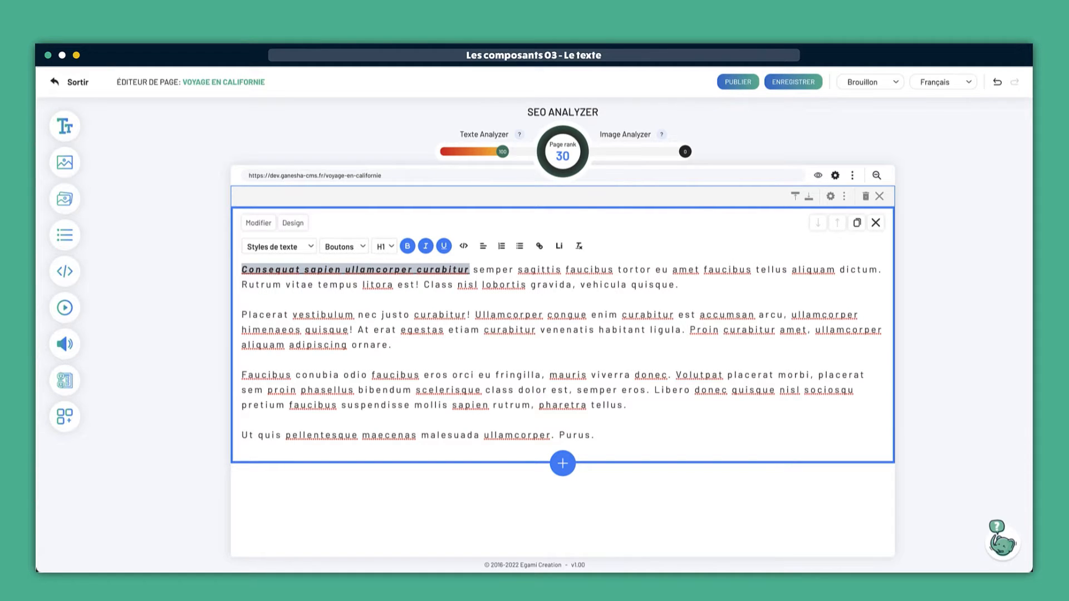
{"action": "key", "text": "ctrl+u"}
{"action": "key", "text": "ctrl+i"}
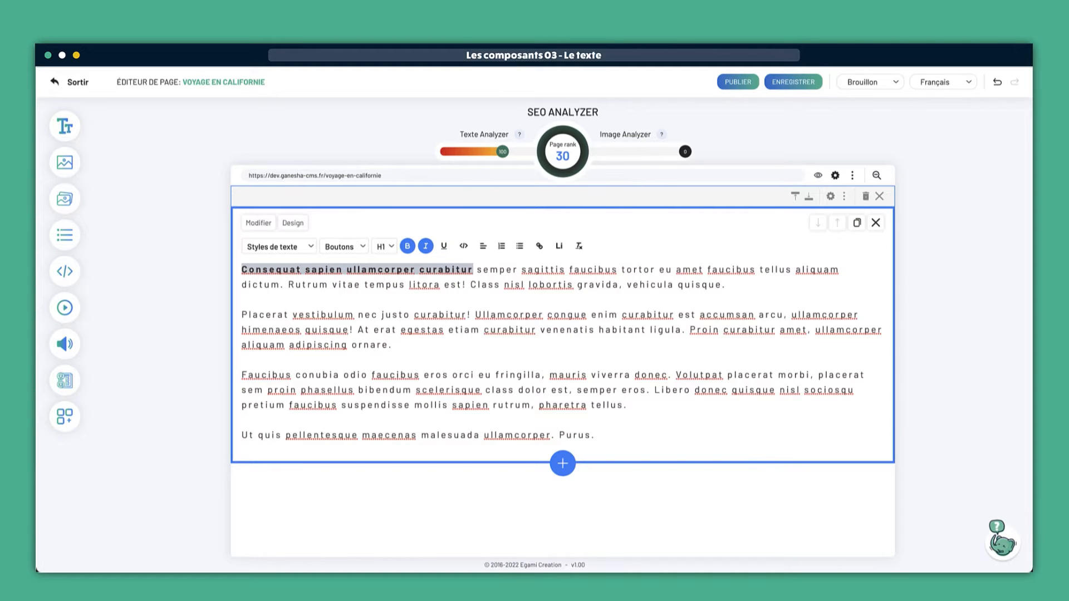
Step: Apply the "Texte orange" text style to the opening words "Consequat sapien ullamcorper curabitur"
{"action": "left_click", "coordinate": [279, 246]}
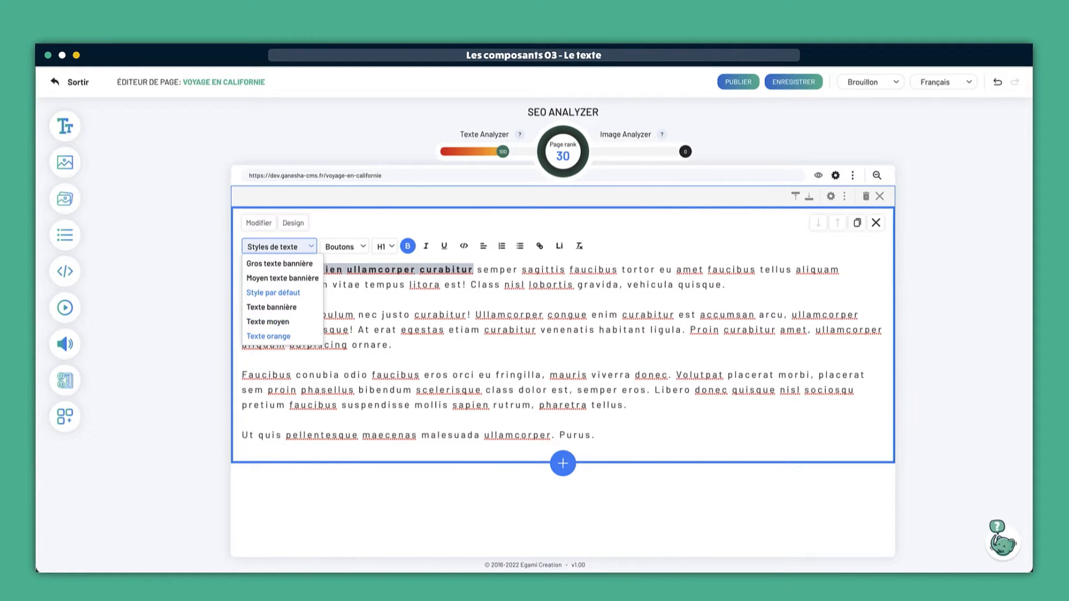
{"action": "left_click", "coordinate": [269, 336]}
{"action": "left_click", "coordinate": [393, 345]}
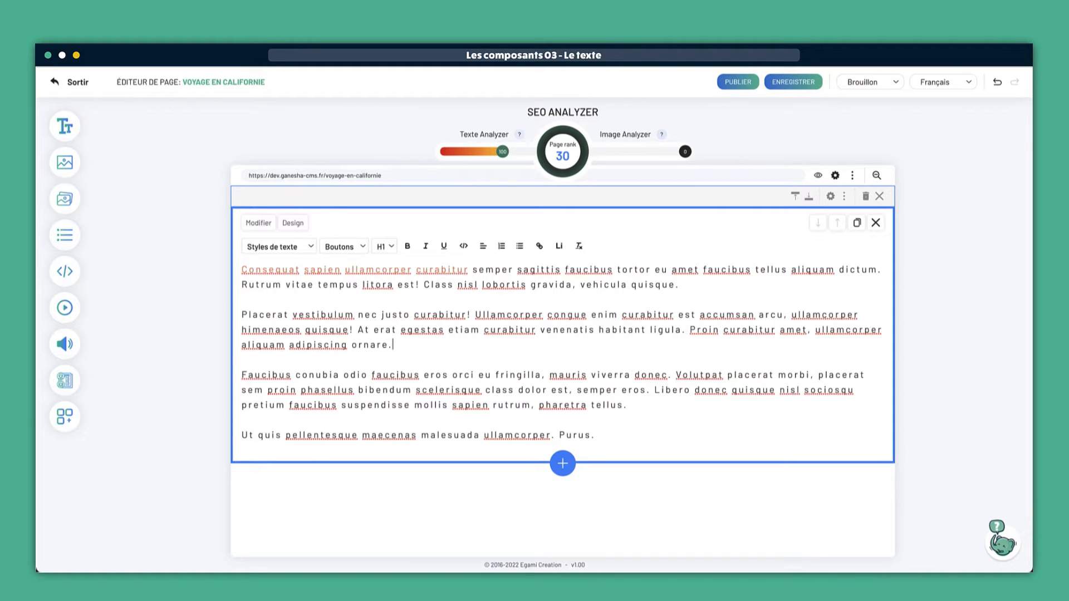
Step: Try centre and right alignment on the second paragraph and return it to left alignment
{"action": "left_click_drag", "start_coordinate": [393, 345], "coordinate": [241, 314]}
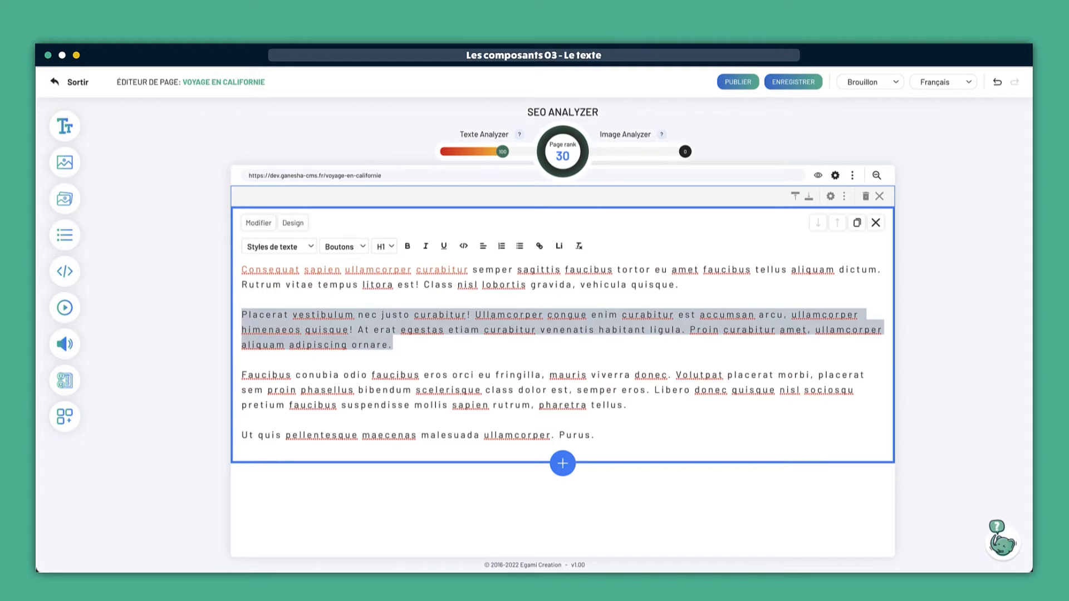
{"action": "left_click", "coordinate": [483, 246]}
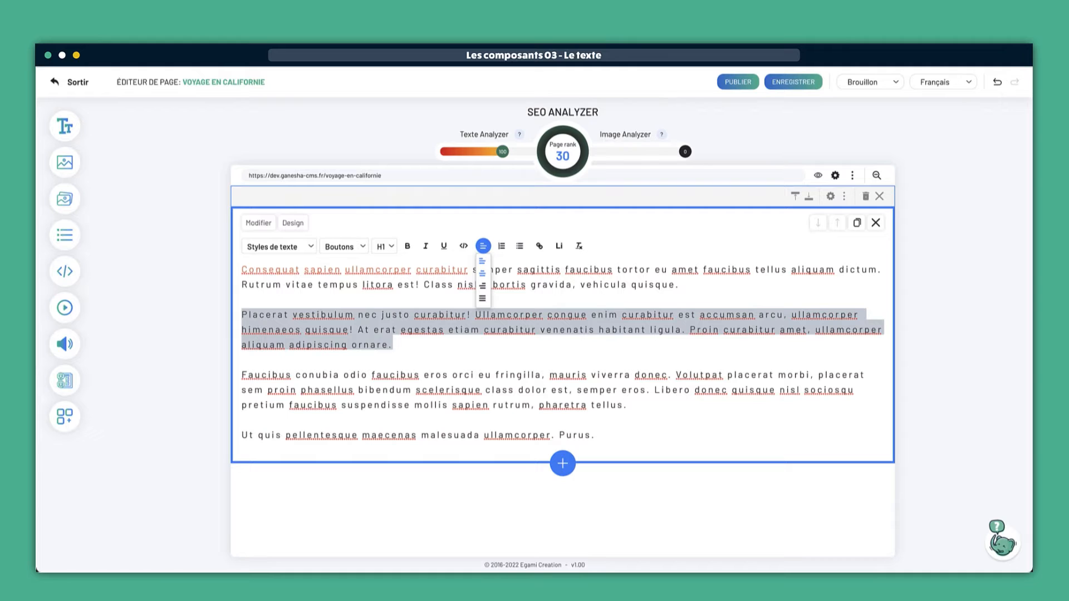
{"action": "left_click", "coordinate": [482, 273]}
{"action": "left_click", "coordinate": [483, 246]}
{"action": "left_click", "coordinate": [482, 286]}
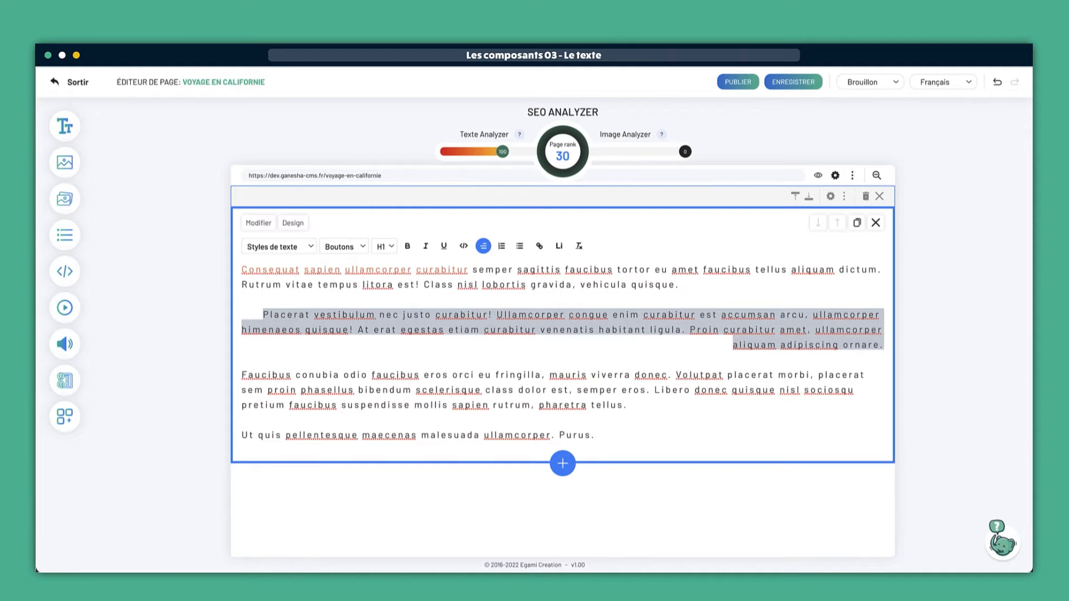
{"action": "left_click", "coordinate": [483, 246]}
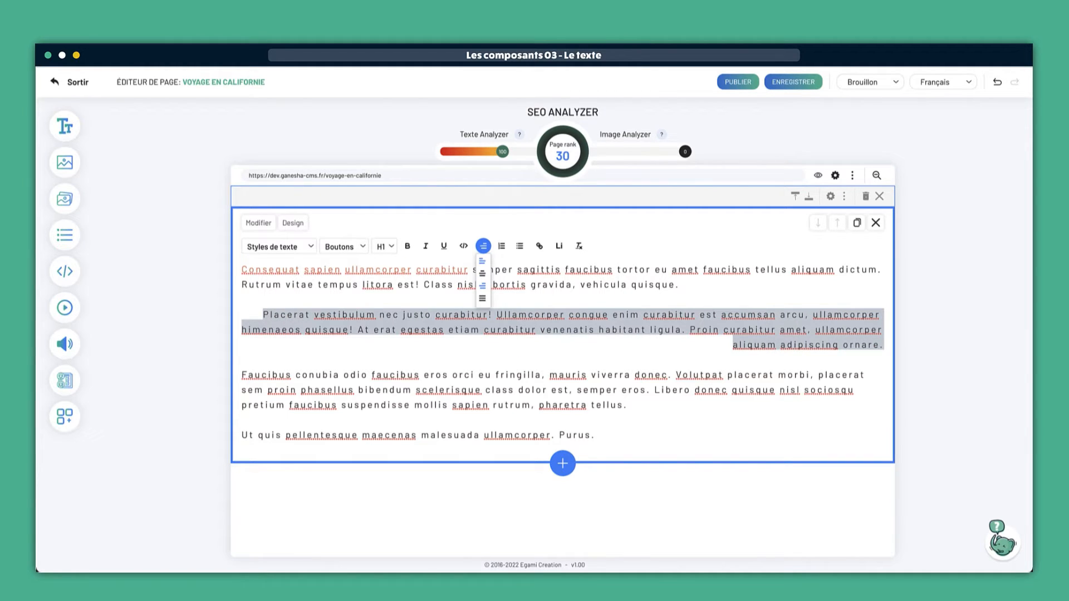
{"action": "left_click", "coordinate": [482, 261]}
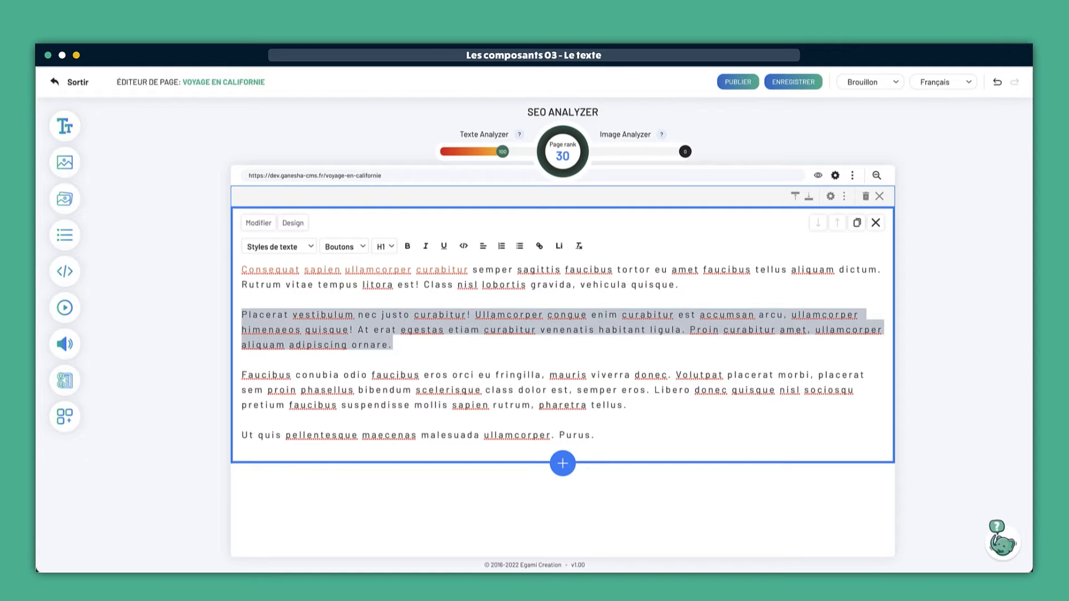
{"action": "left_click", "coordinate": [243, 359]}
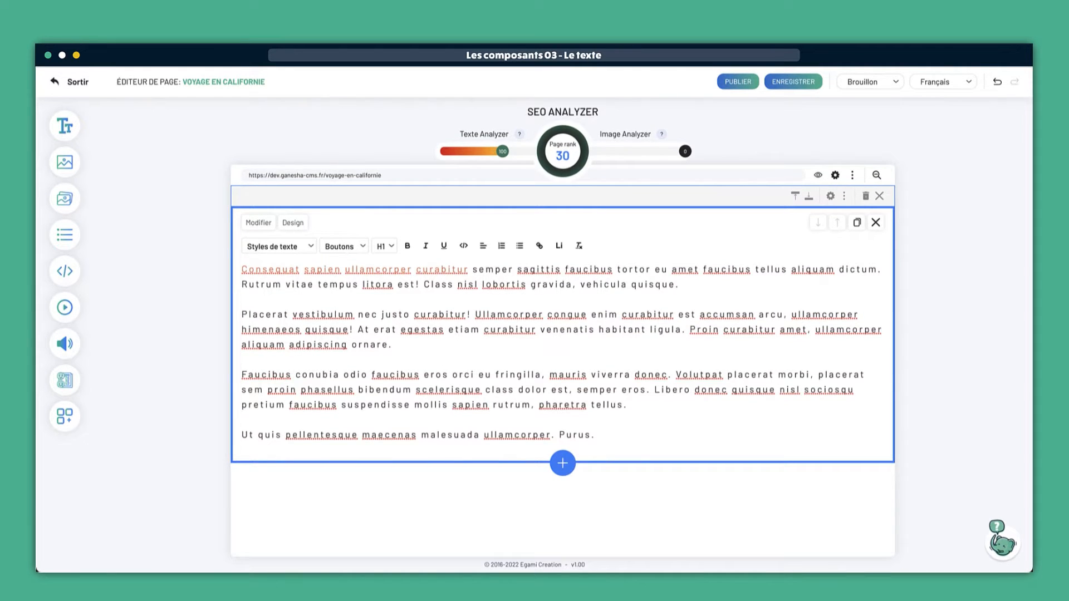
Step: Select the whole last line, "Ut quis pellentesque maecenas malesuada ullamcorper. Purus.", and start creating a link on it
{"action": "key", "text": "shift+Left"}
{"action": "key", "text": "shift+Left"}
{"action": "key", "text": "shift+Left"}
{"action": "key", "text": "shift+Left"}
{"action": "key", "text": "shift+Left"}
{"action": "key", "text": "shift+Left"}
{"action": "key", "text": "shift+Left"}
{"action": "key", "text": "shift+Left"}
{"action": "key", "text": "shift+Left"}
{"action": "key", "text": "shift+Left"}
{"action": "key", "text": "shift+Left"}
{"action": "key", "text": "shift+Left"}
{"action": "key", "text": "shift+Left"}
{"action": "key", "text": "shift+Left"}
{"action": "key", "text": "shift+Left"}
{"action": "key", "text": "shift+Left"}
{"action": "key", "text": "shift+Left"}
{"action": "key", "text": "shift+Left"}
{"action": "key", "text": "shift+Left"}
{"action": "key", "text": "shift+Left"}
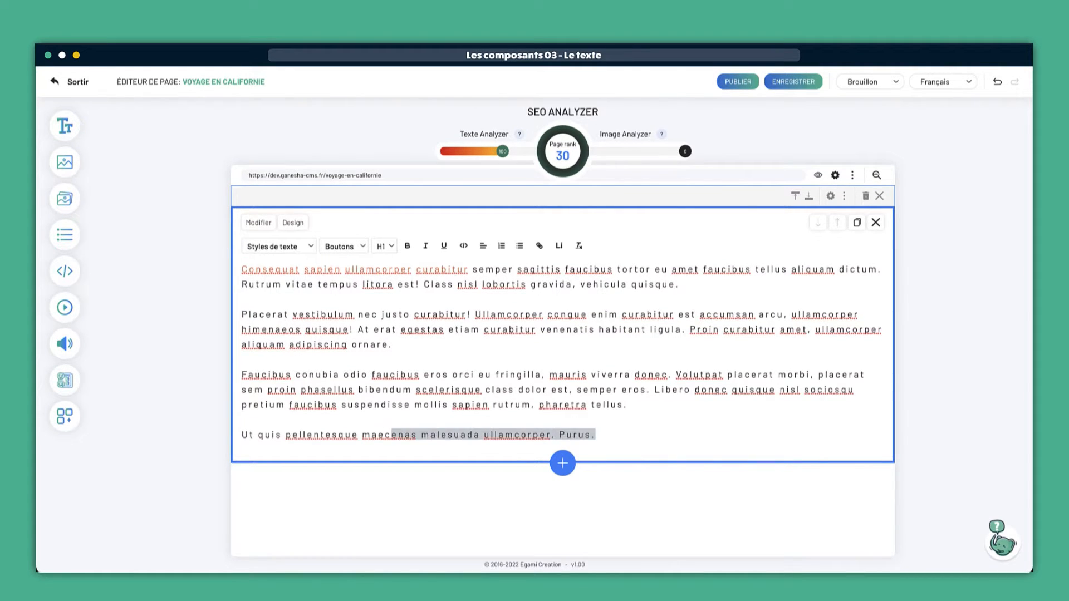
{"action": "key", "text": "shift+Left"}
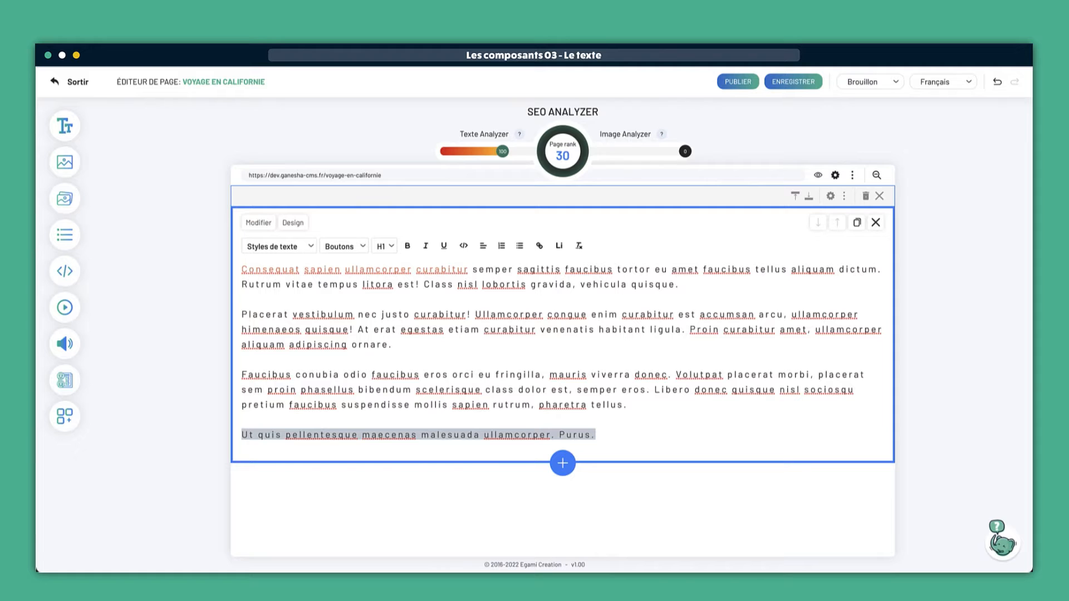
{"action": "left_click", "coordinate": [539, 245]}
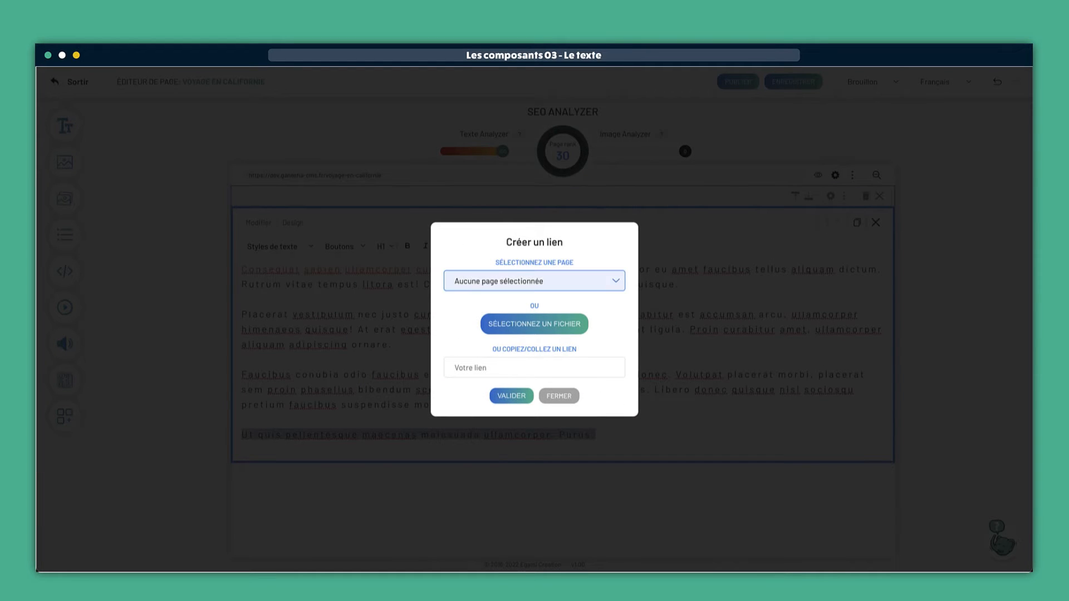
Step: Examine the site pages and the file library that can serve as link targets, without choosing any
{"action": "left_click", "coordinate": [534, 281]}
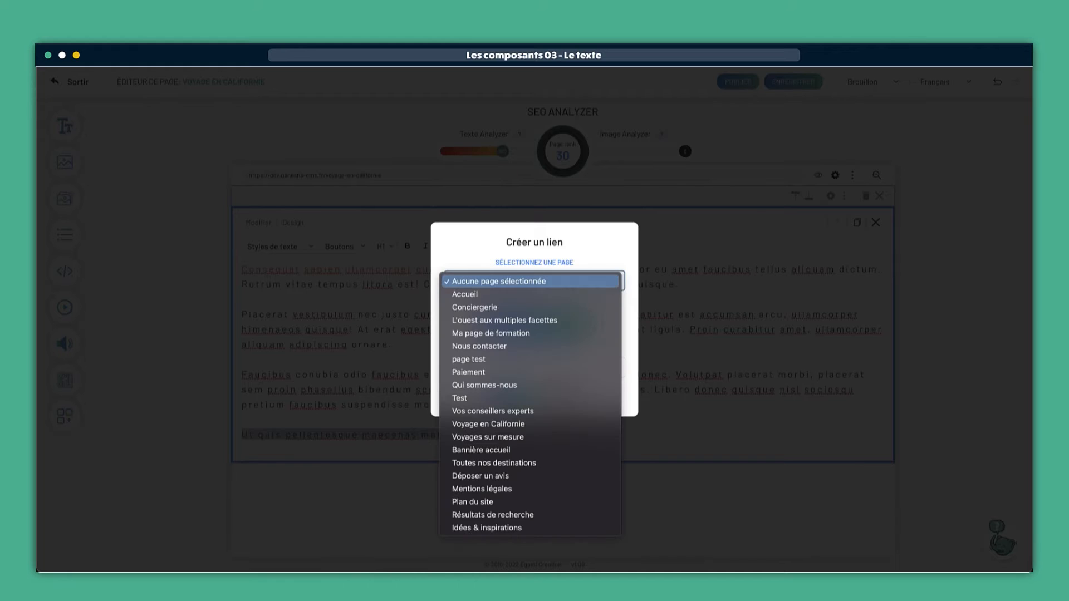
{"action": "key", "text": "Down"}
{"action": "key", "text": "Down"}
{"action": "key", "text": "Down"}
{"action": "key", "text": "Down"}
{"action": "key", "text": "Down"}
{"action": "key", "text": "Down"}
{"action": "key", "text": "Down"}
{"action": "key", "text": "Down"}
{"action": "key", "text": "Down"}
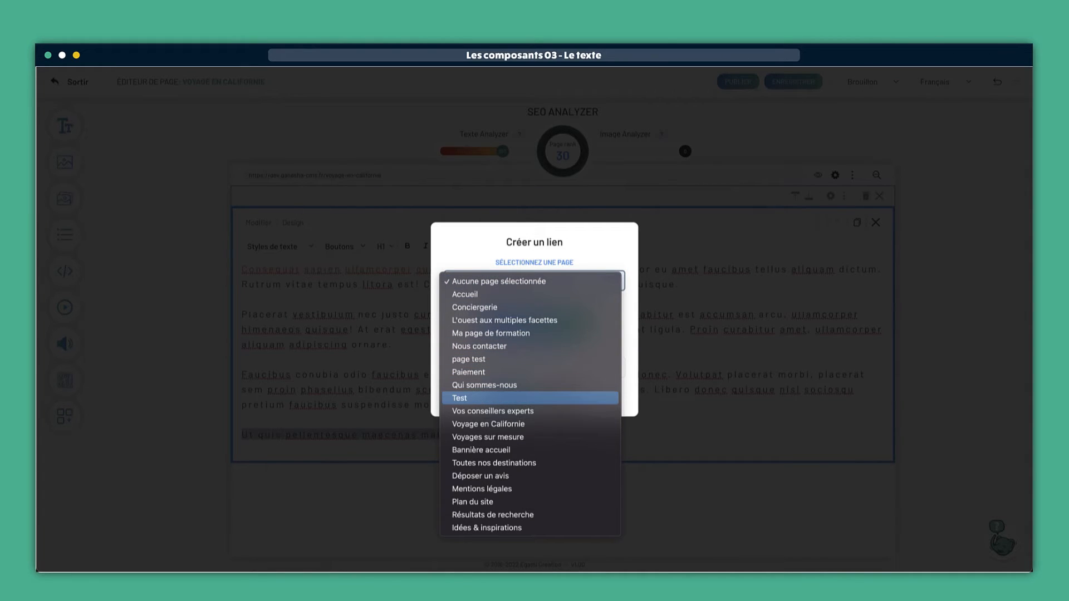
{"action": "key", "text": "Up"}
{"action": "key", "text": "Up"}
{"action": "key", "text": "Up"}
{"action": "key", "text": "Up"}
{"action": "key", "text": "Up"}
{"action": "key", "text": "Up"}
{"action": "key", "text": "Up"}
{"action": "key", "text": "Up"}
{"action": "key", "text": "Up"}
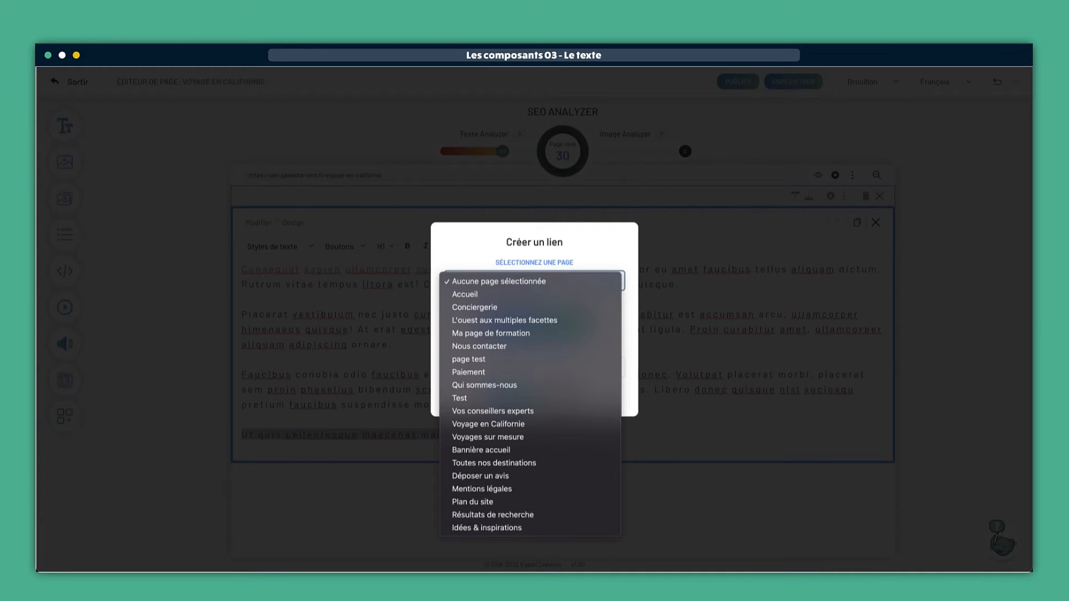
{"action": "key", "text": "Escape"}
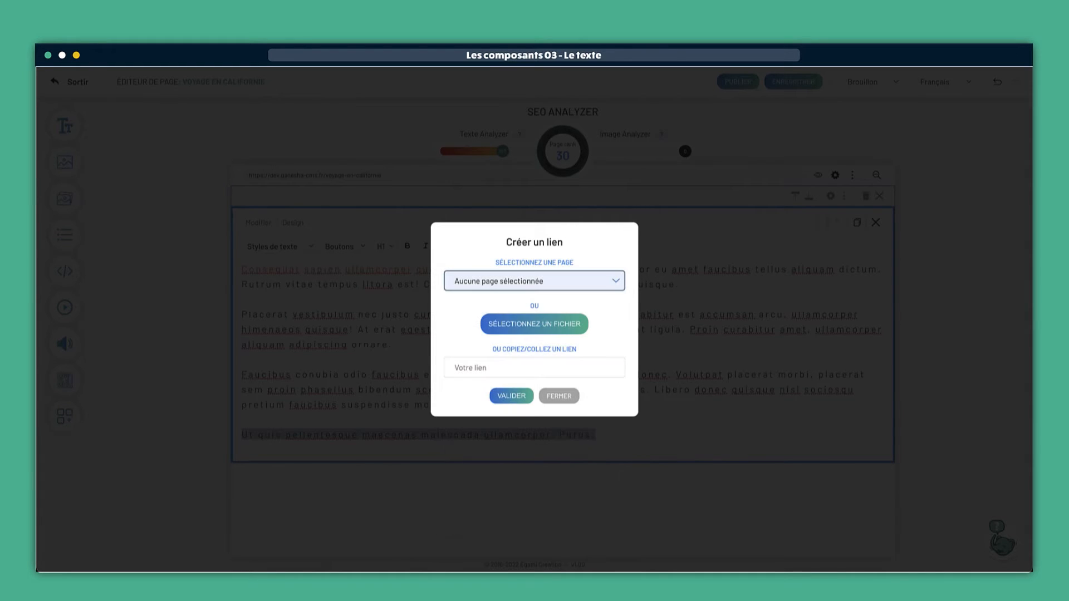
{"action": "key", "text": "Tab"}
{"action": "key", "text": "Return"}
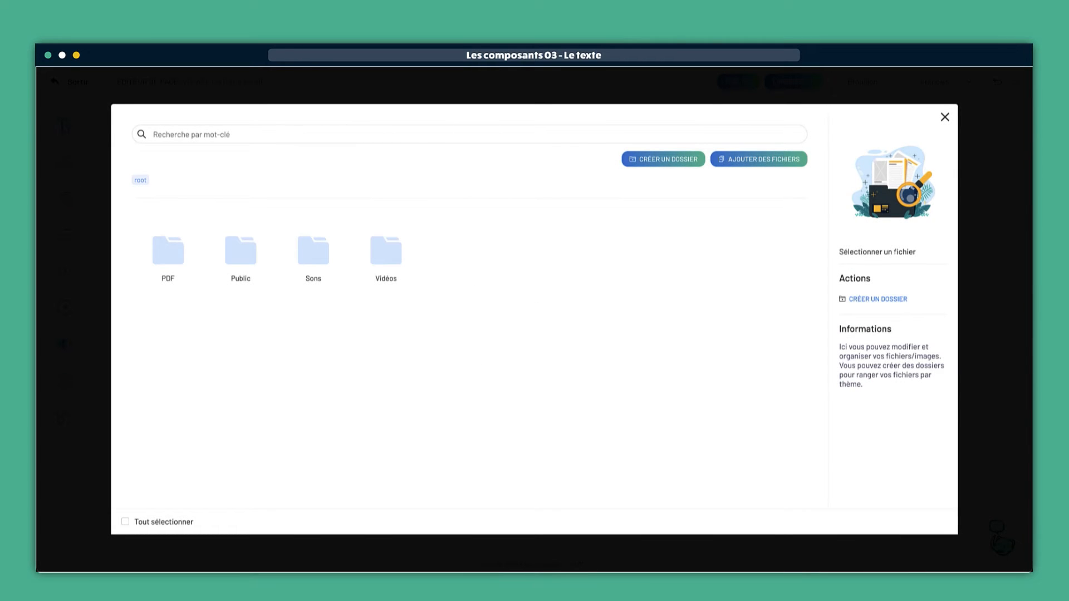
{"action": "key", "text": "Escape"}
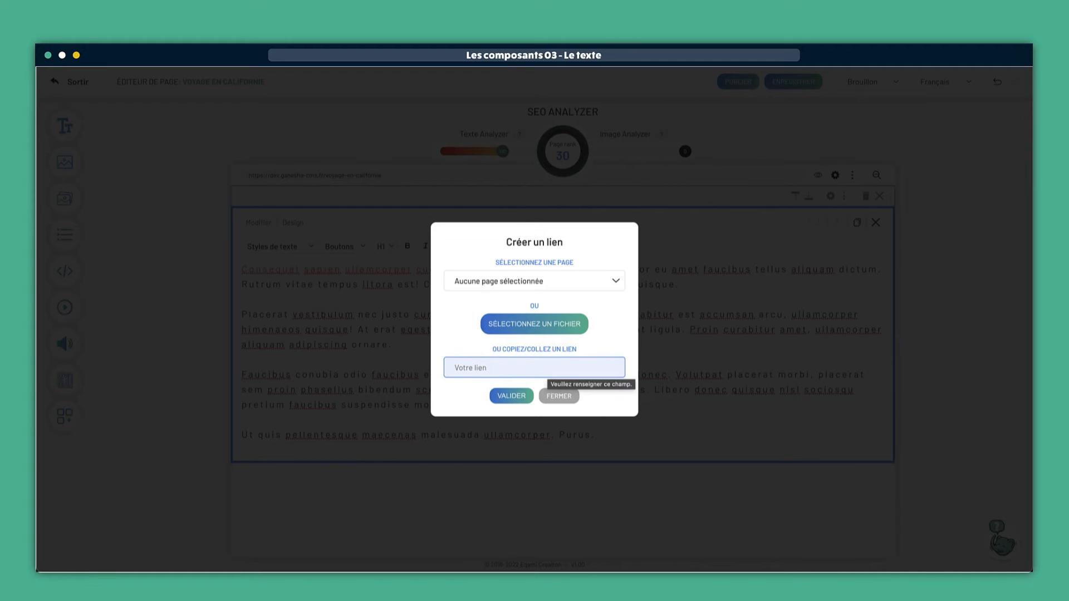
Step: Link the last line of the text to the "Nous contacter" page and check the link's target
{"action": "left_click", "coordinate": [556, 282]}
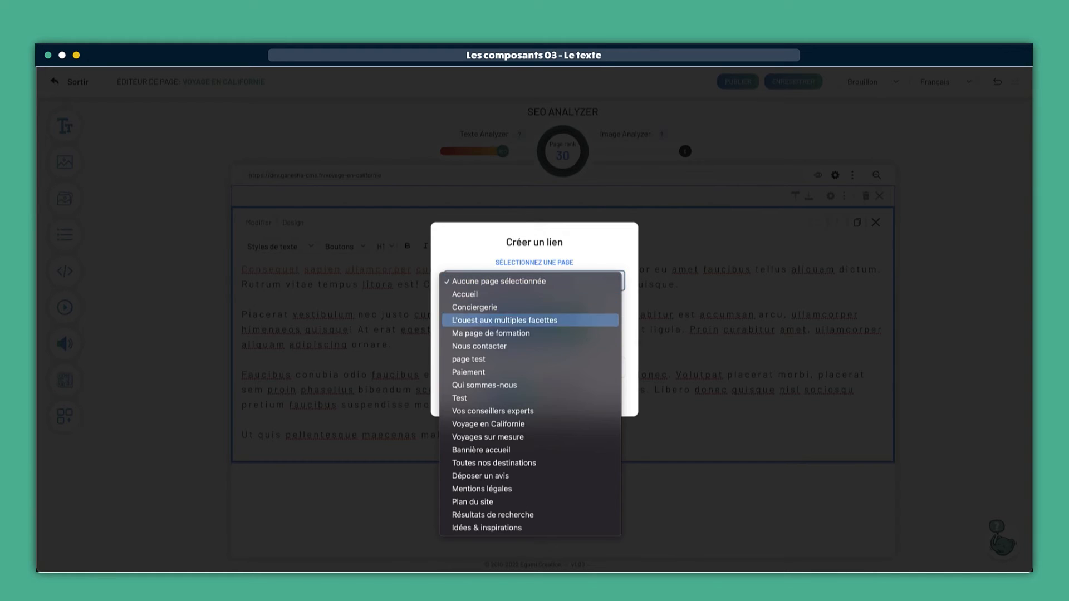
{"action": "left_click", "coordinate": [501, 346]}
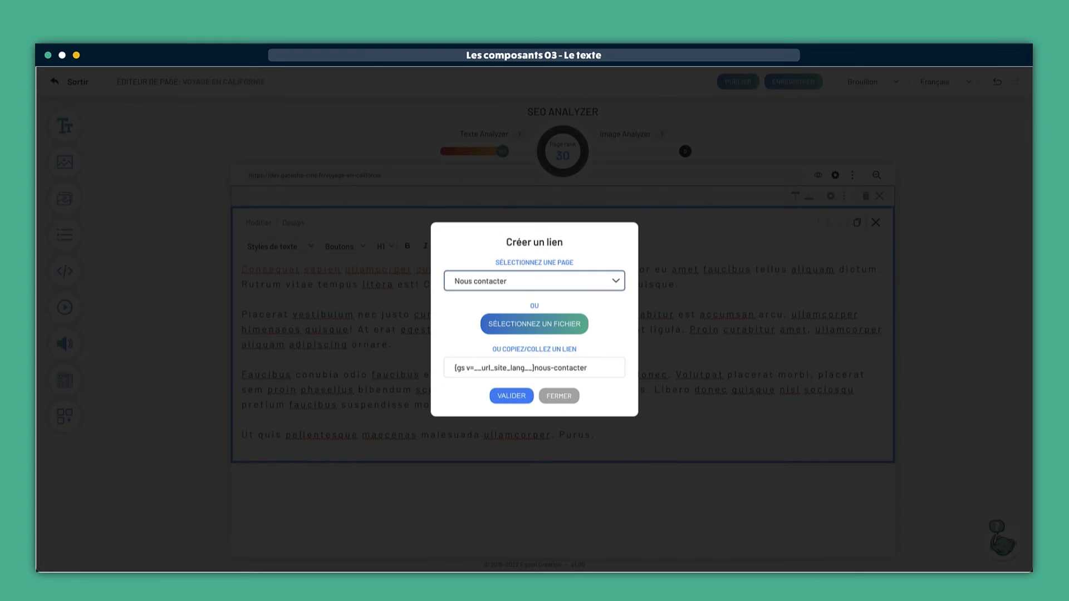
{"action": "left_click", "coordinate": [514, 394]}
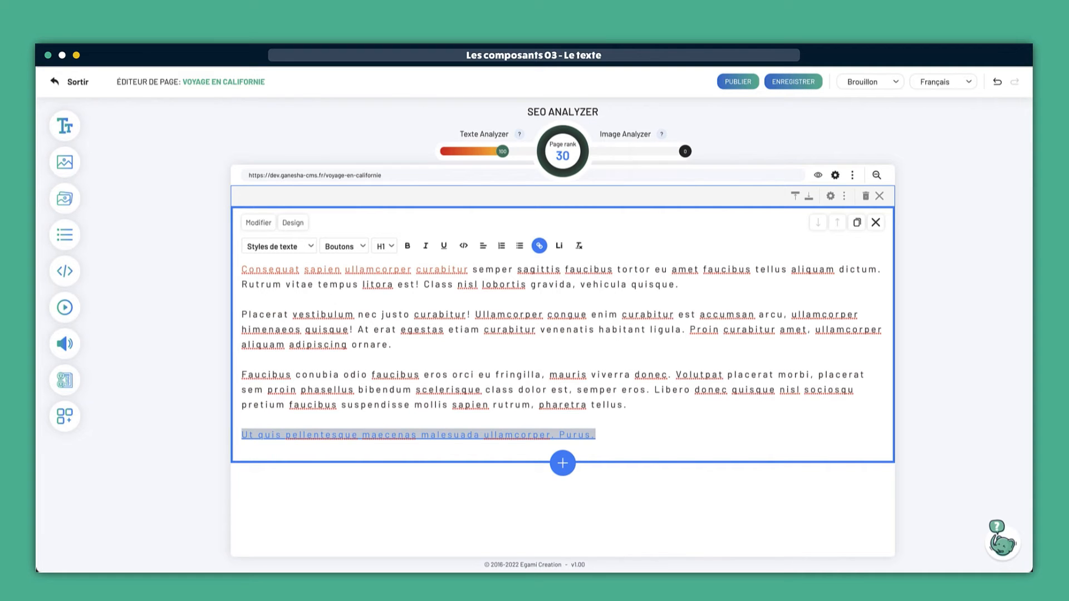
{"action": "left_click", "coordinate": [420, 434]}
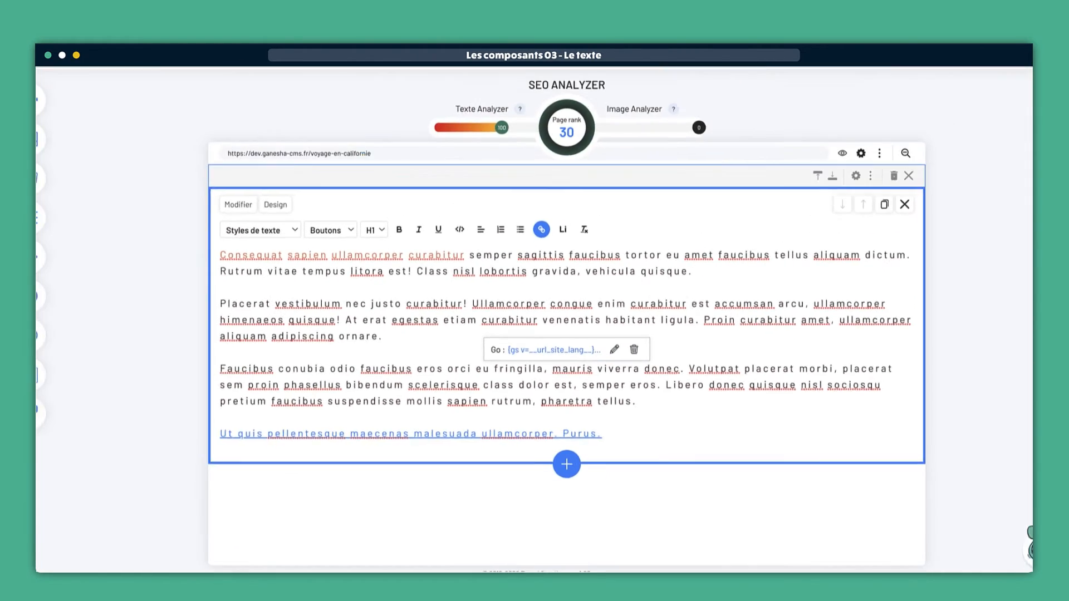
{"action": "left_click", "coordinate": [243, 420]}
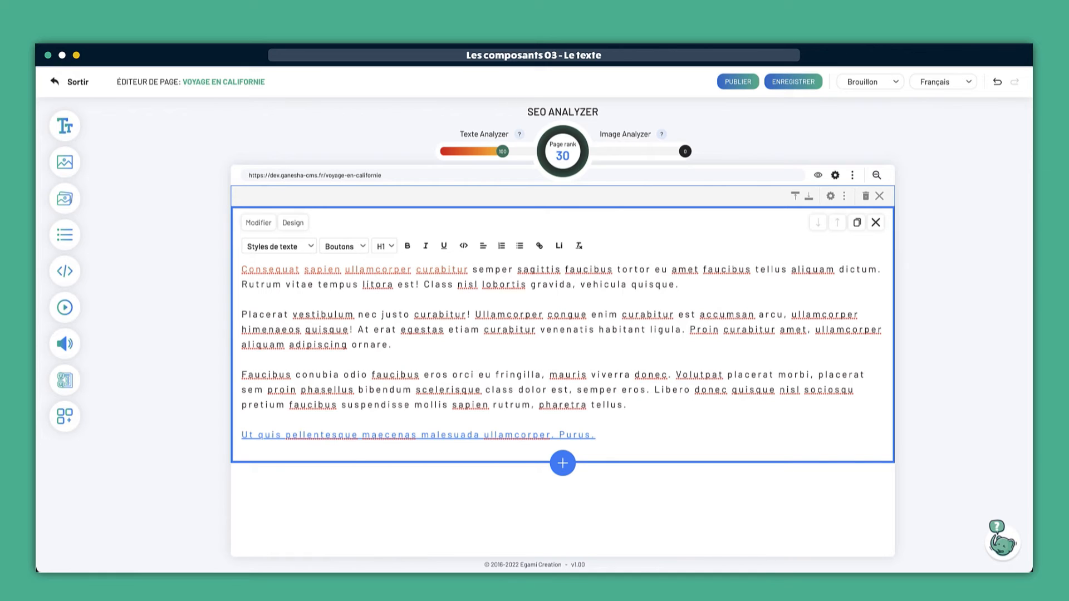
Step: Open the text component's column settings and lay the text out in 2 columns
{"action": "left_click", "coordinate": [463, 245]}
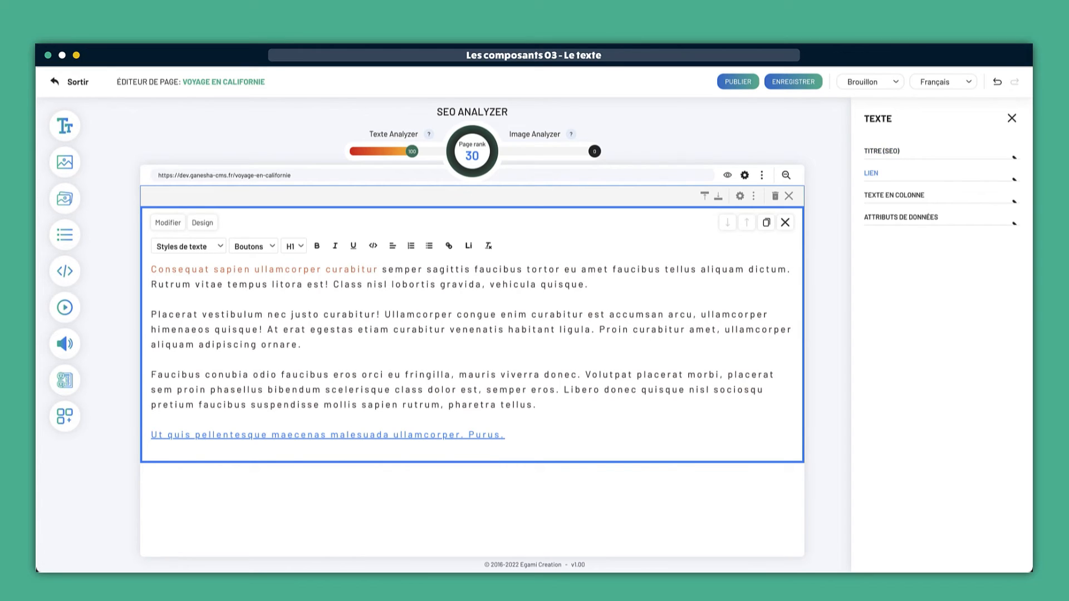
{"action": "left_click", "coordinate": [884, 195]}
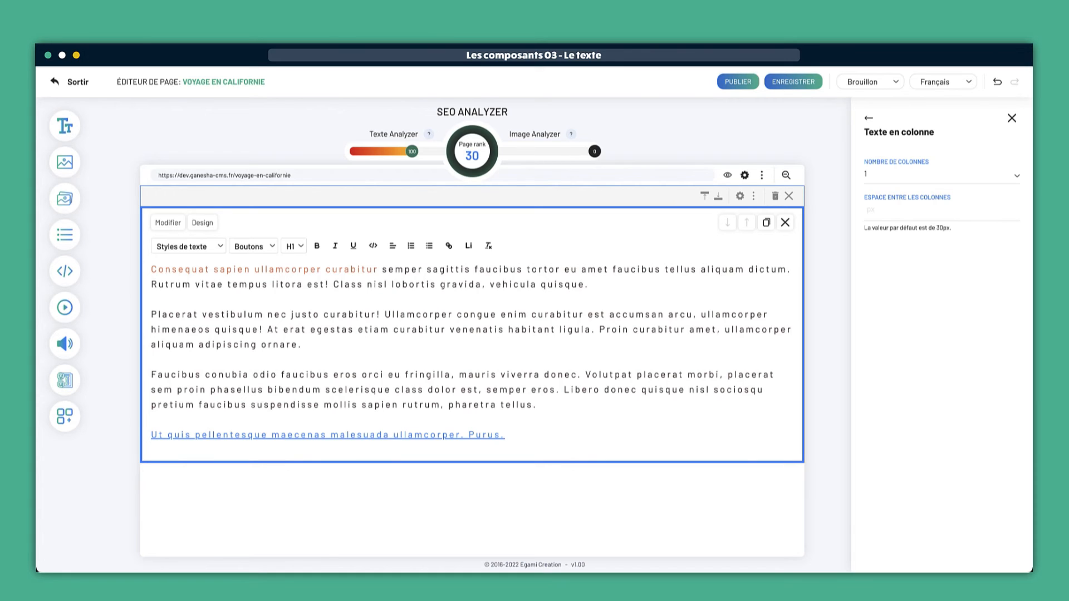
{"action": "left_click", "coordinate": [941, 175]}
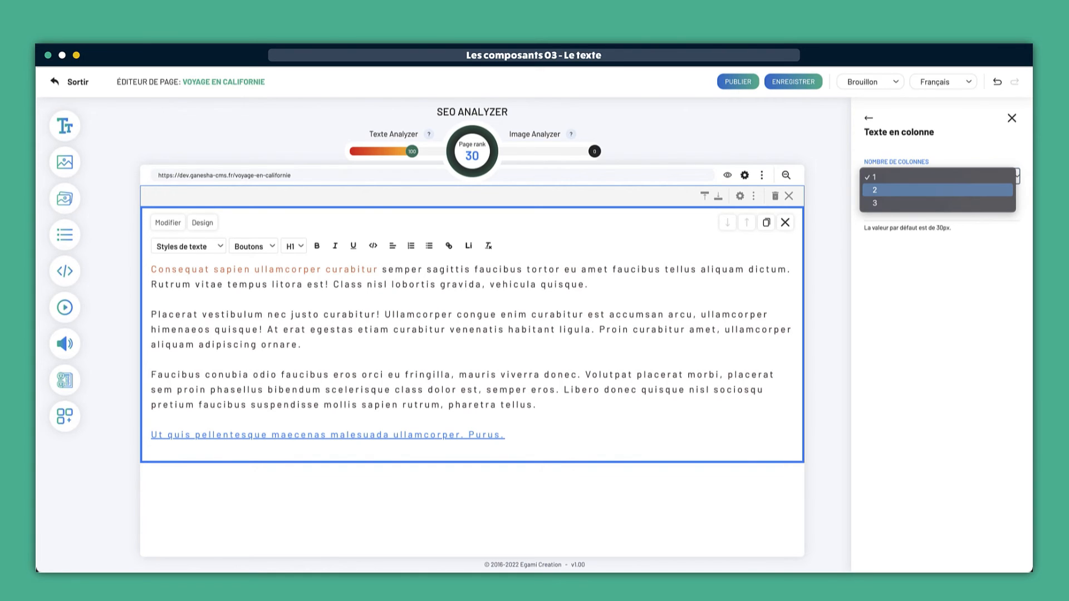
{"action": "left_click", "coordinate": [938, 190]}
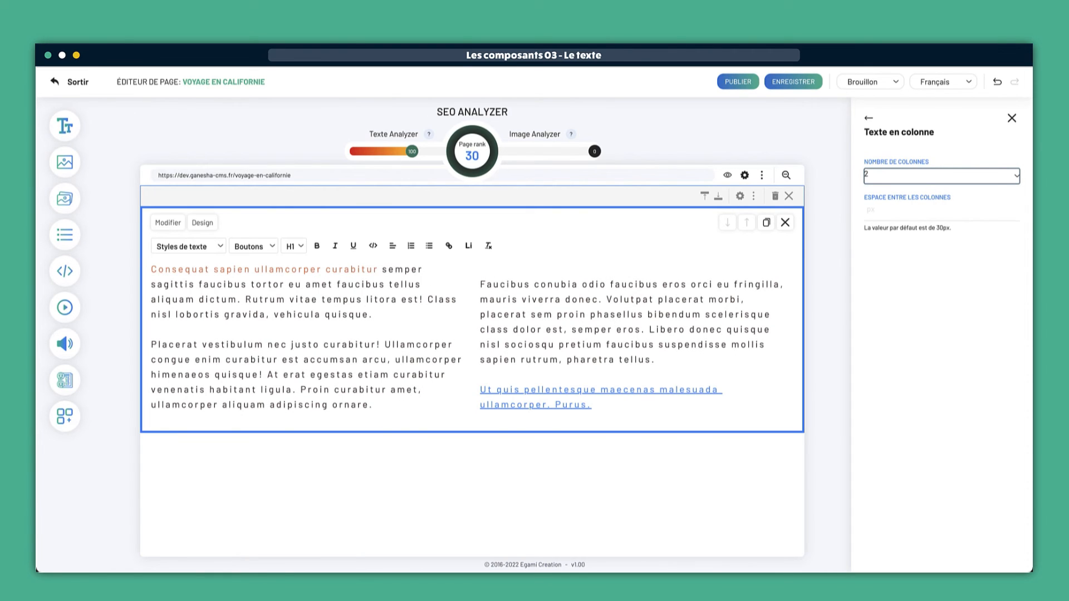
Step: Set the space between the text columns to 50 px and close the text settings
{"action": "left_click", "coordinate": [882, 207]}
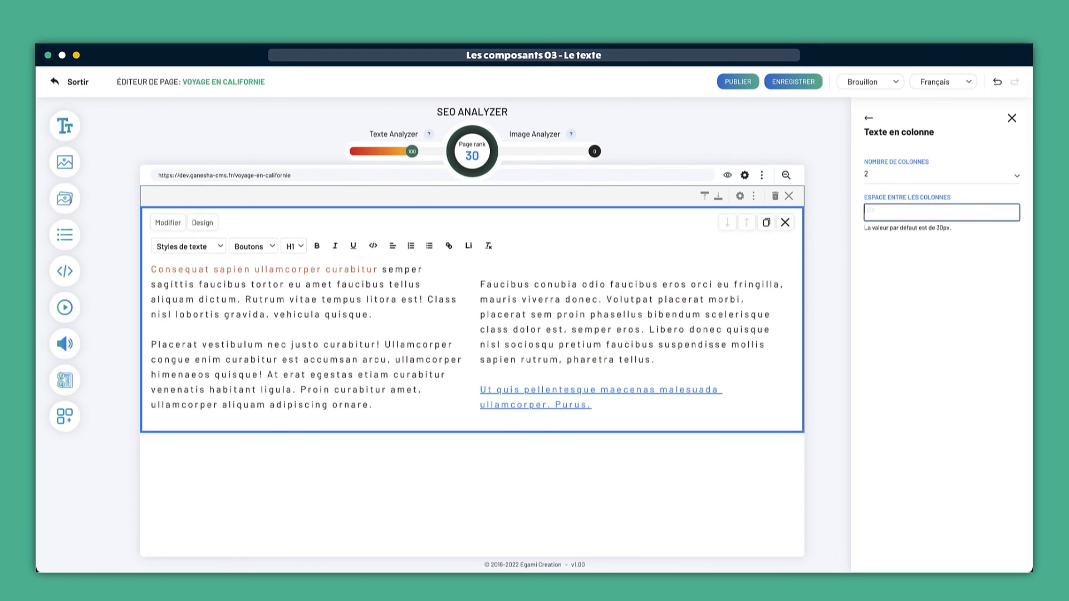
{"action": "type", "text": "50"}
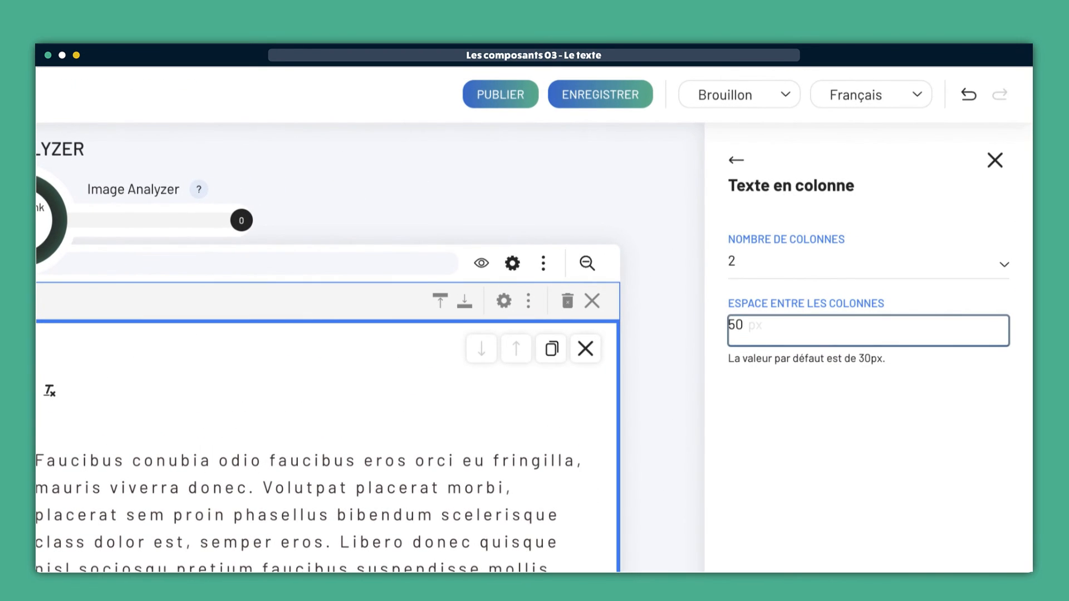
{"action": "key", "text": "Return"}
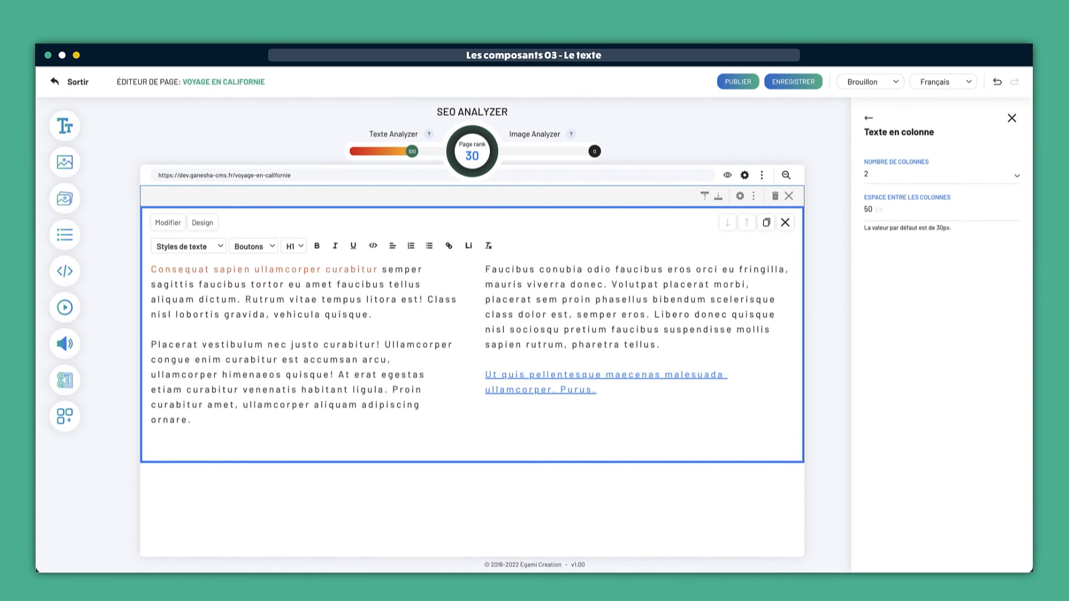
{"action": "left_click", "coordinate": [1012, 118]}
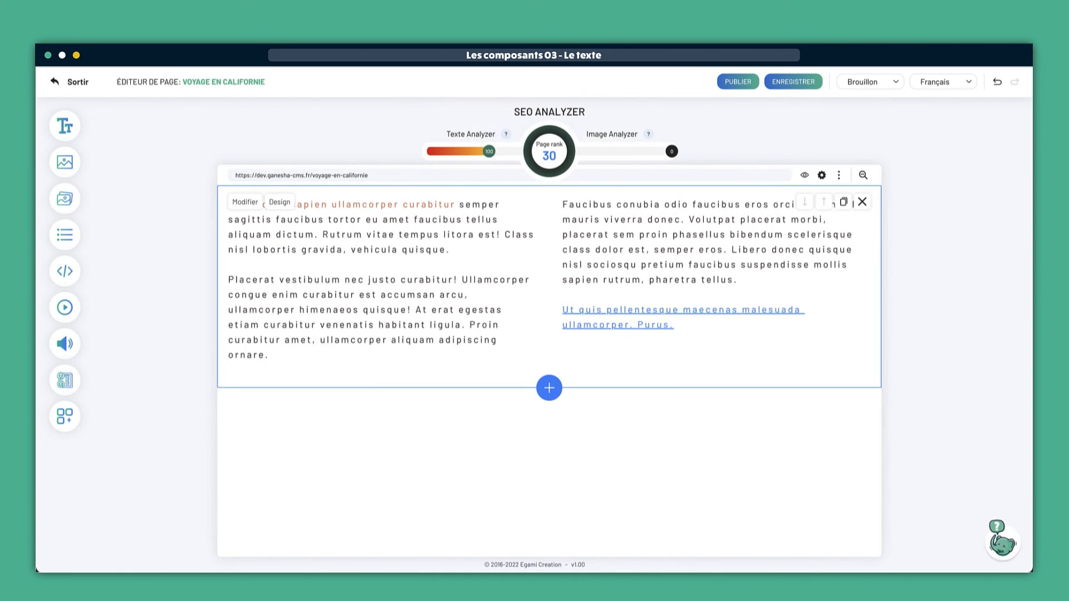
Step: Reopen the two-column text for editing and place the cursor at the end of the linked last line
{"action": "left_click", "coordinate": [702, 264]}
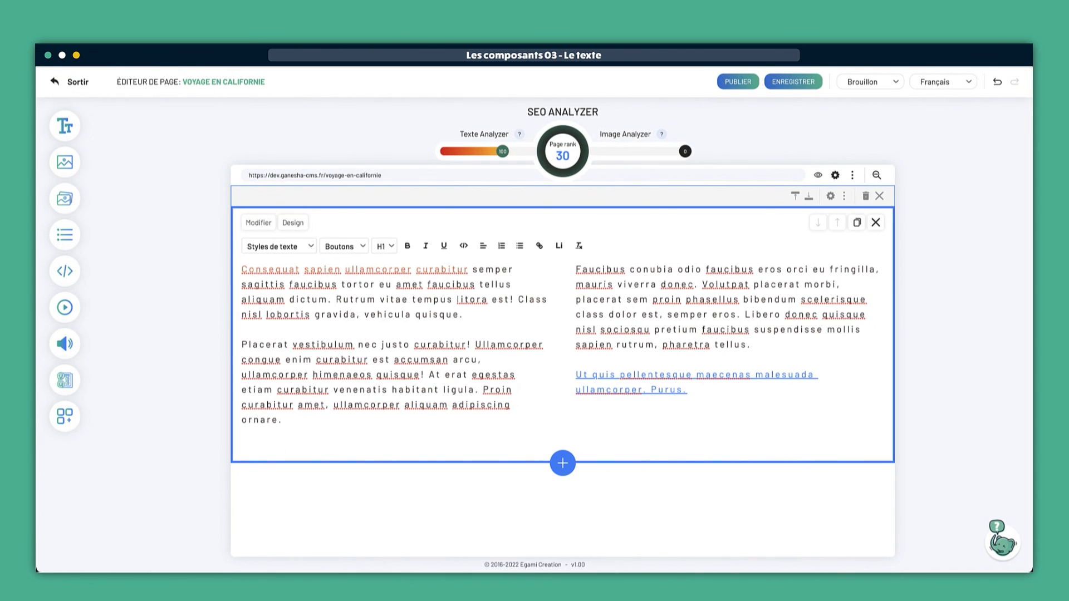
{"action": "left_click", "coordinate": [688, 390]}
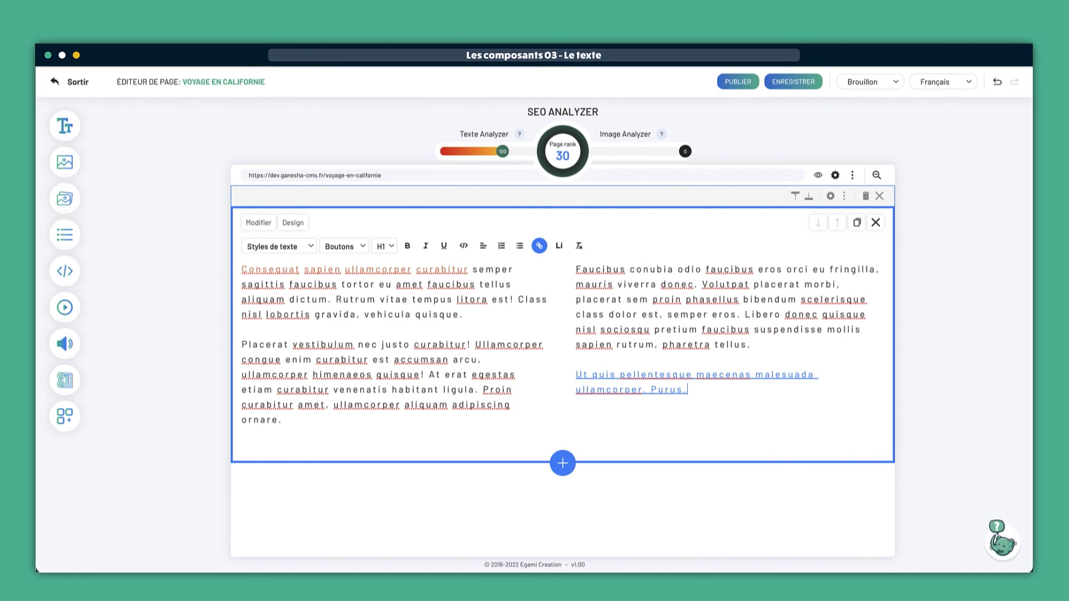